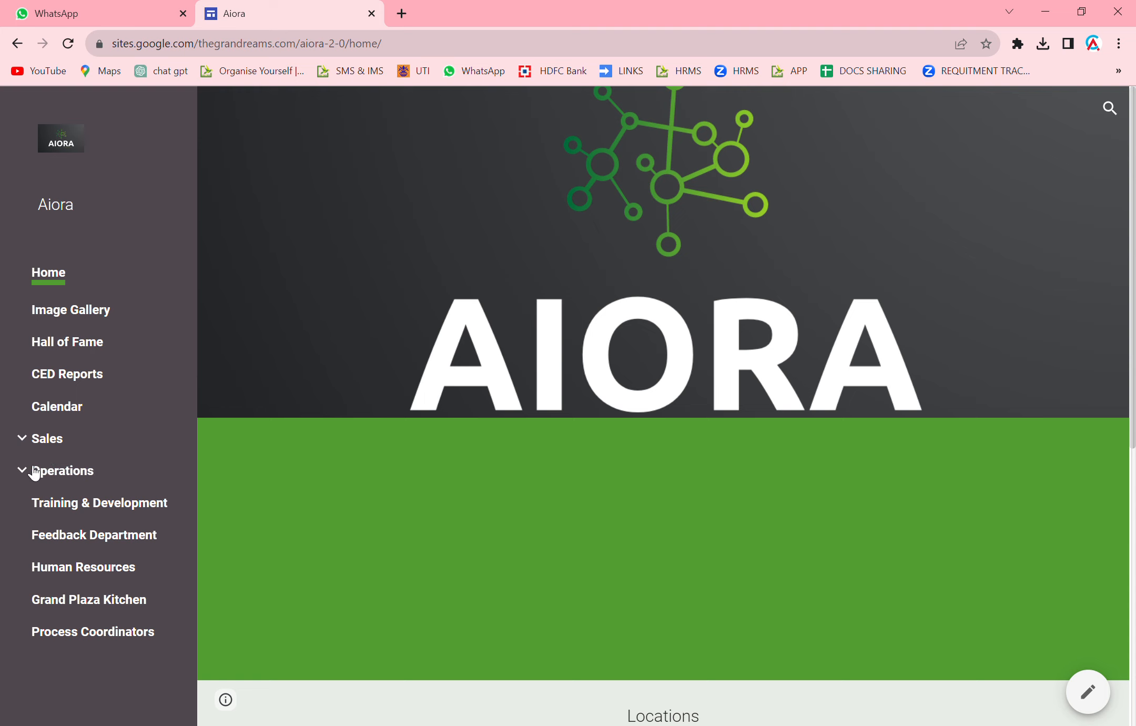
# Scroll down the Aiora site home page toward the Operations section.
pyautogui.scroll(-1, 43, 452)
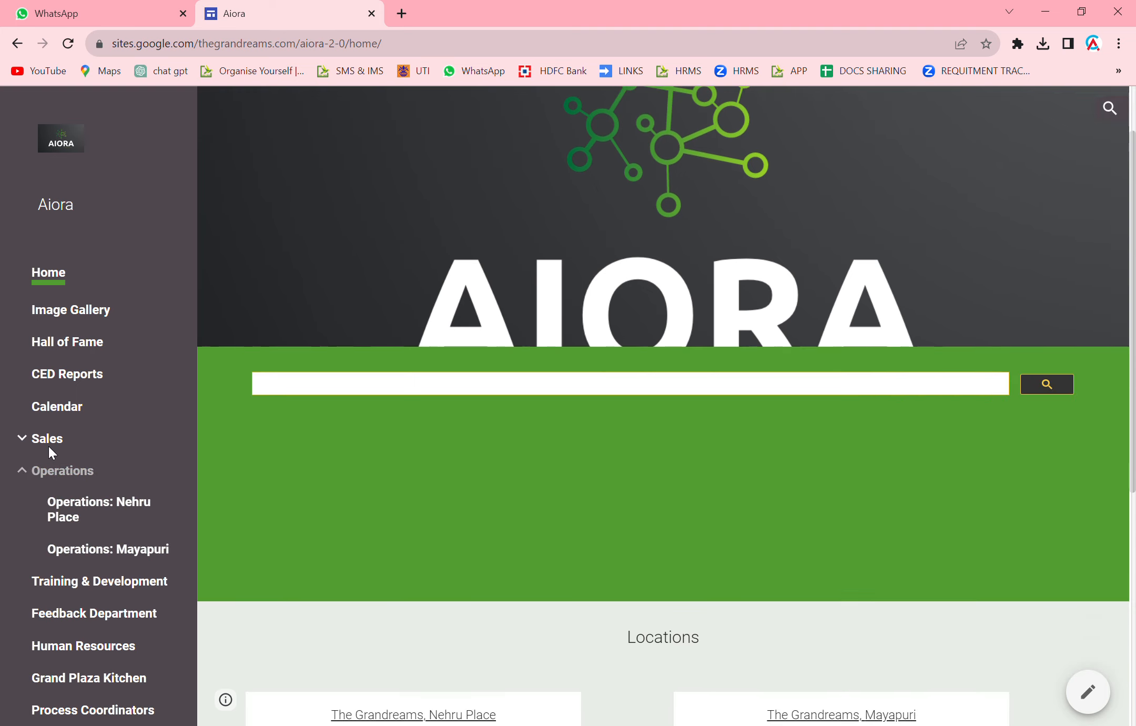
# Go to the Operations: Mayapuri page and launch the Purchase Approval Form (Between 5 to 20k).
pyautogui.click(115, 549)
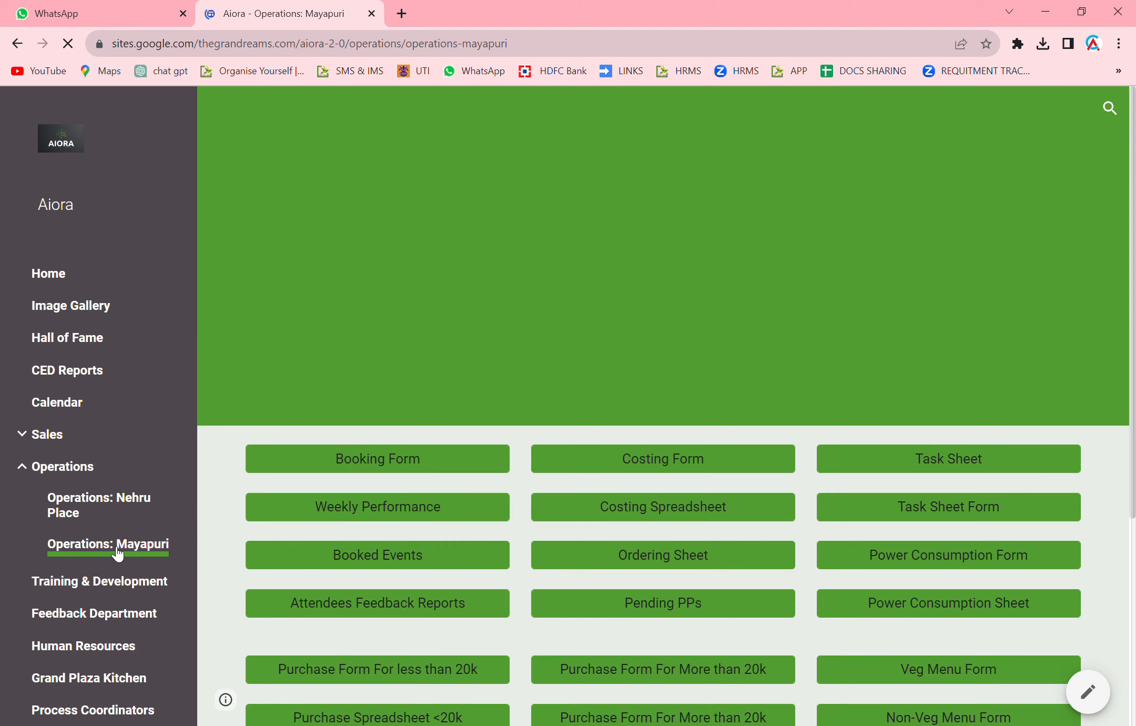
pyautogui.scroll(-4, 326, 444)
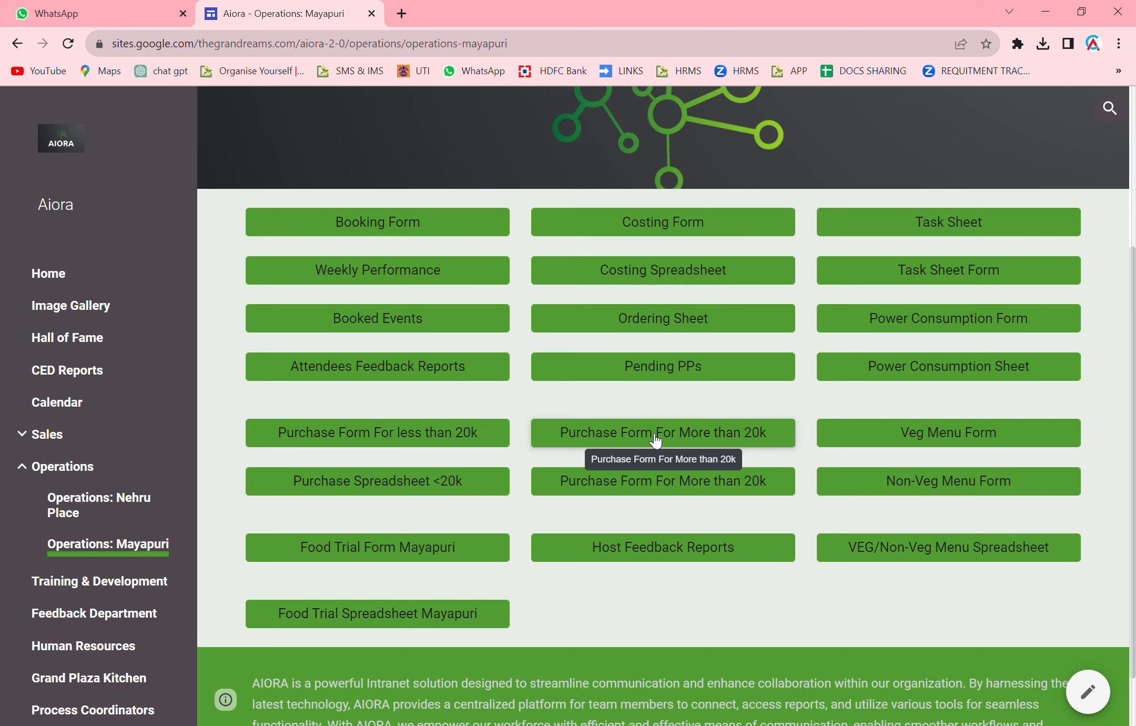
pyautogui.click(463, 439)
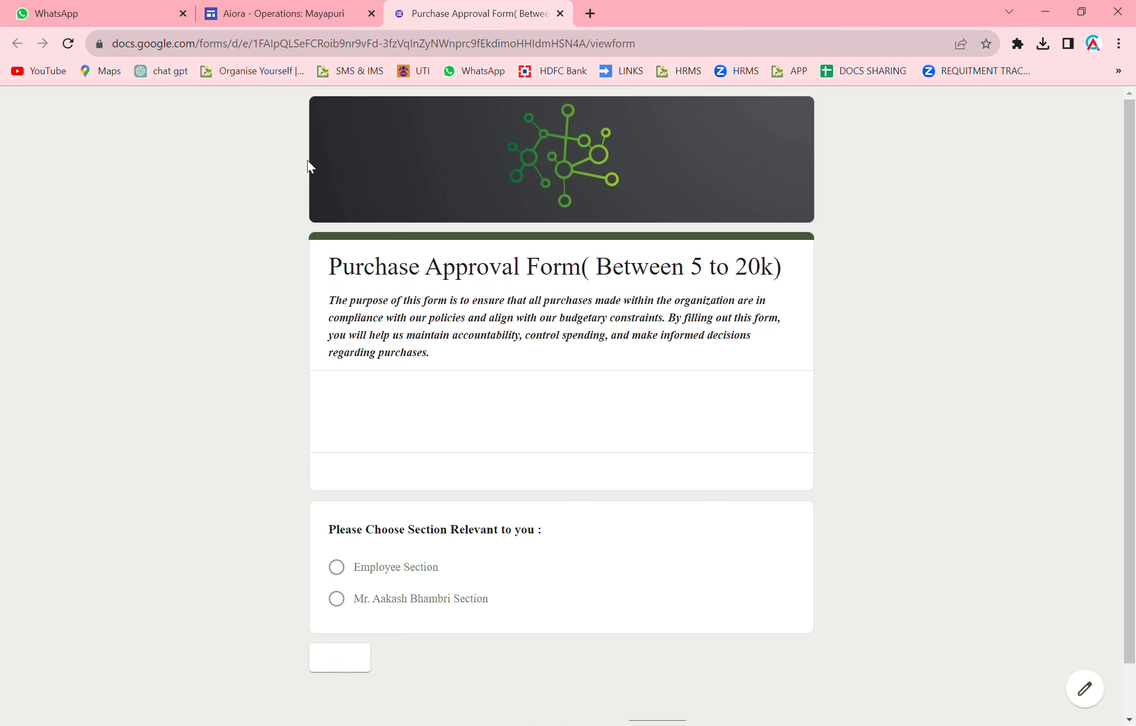
# Pick Employee Section on the Purchase Approval Form and proceed to its next page.
pyautogui.scroll(-2, 375, 520)
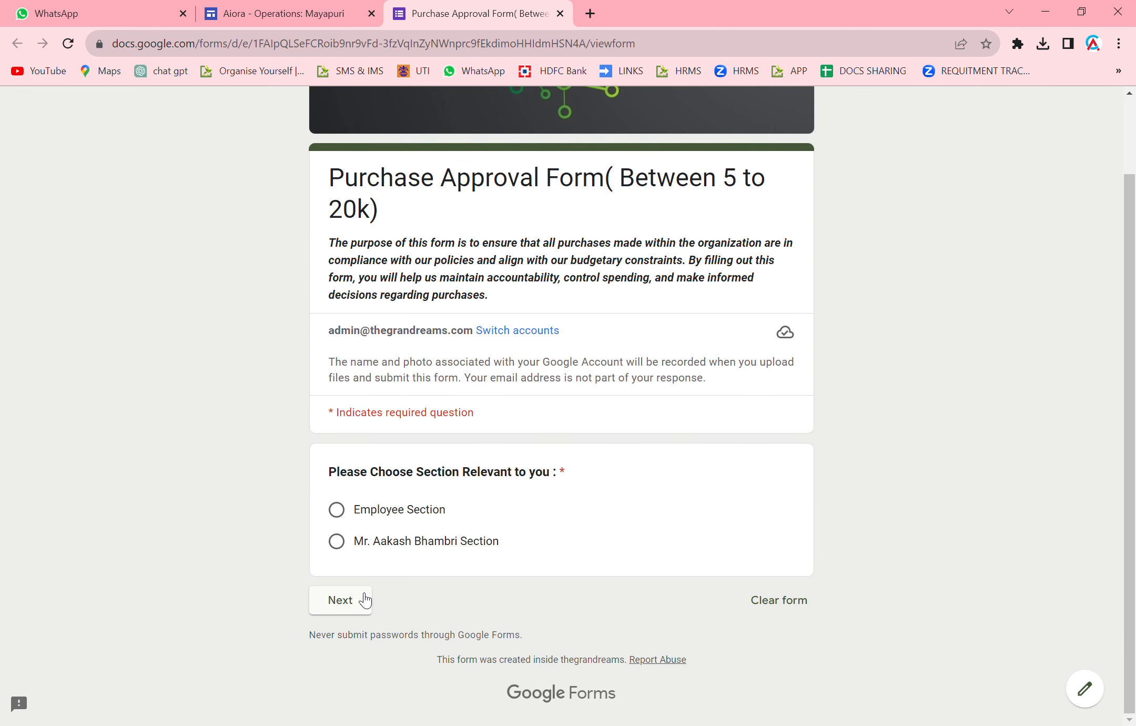
pyautogui.click(339, 511)
pyautogui.click(341, 599)
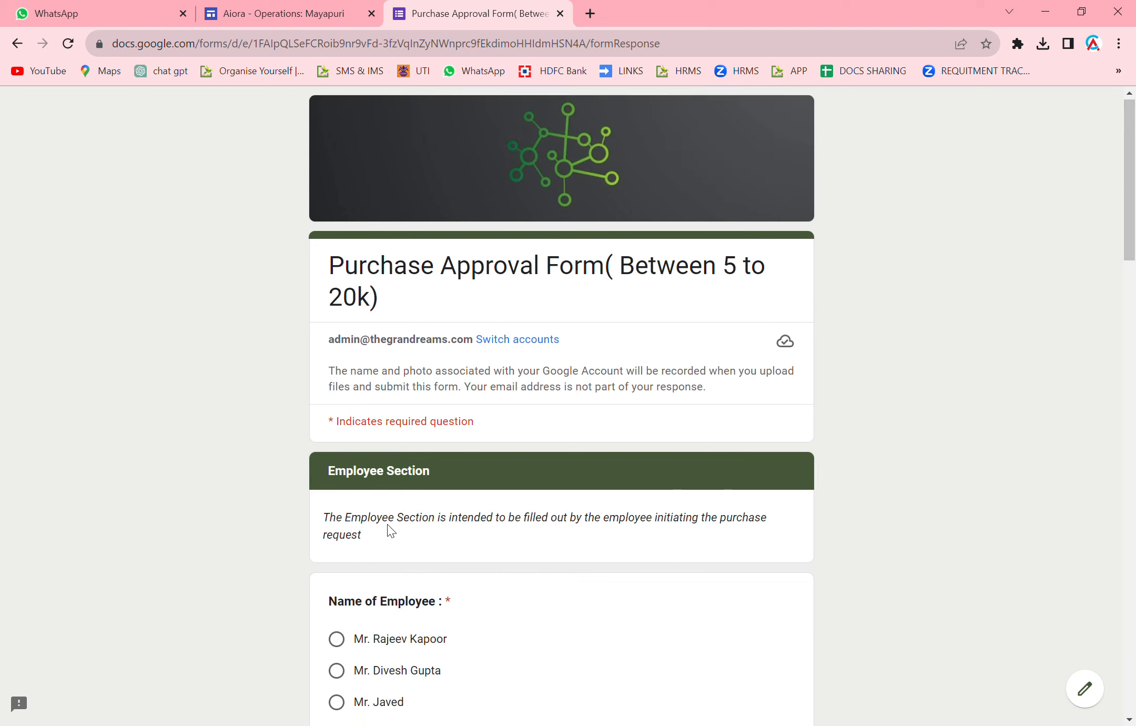
# Enter the employee's name under Other, department Admin, and unit 9.
pyautogui.scroll(-7, 415, 497)
pyautogui.click(416, 366)
pyautogui.write('Priya')
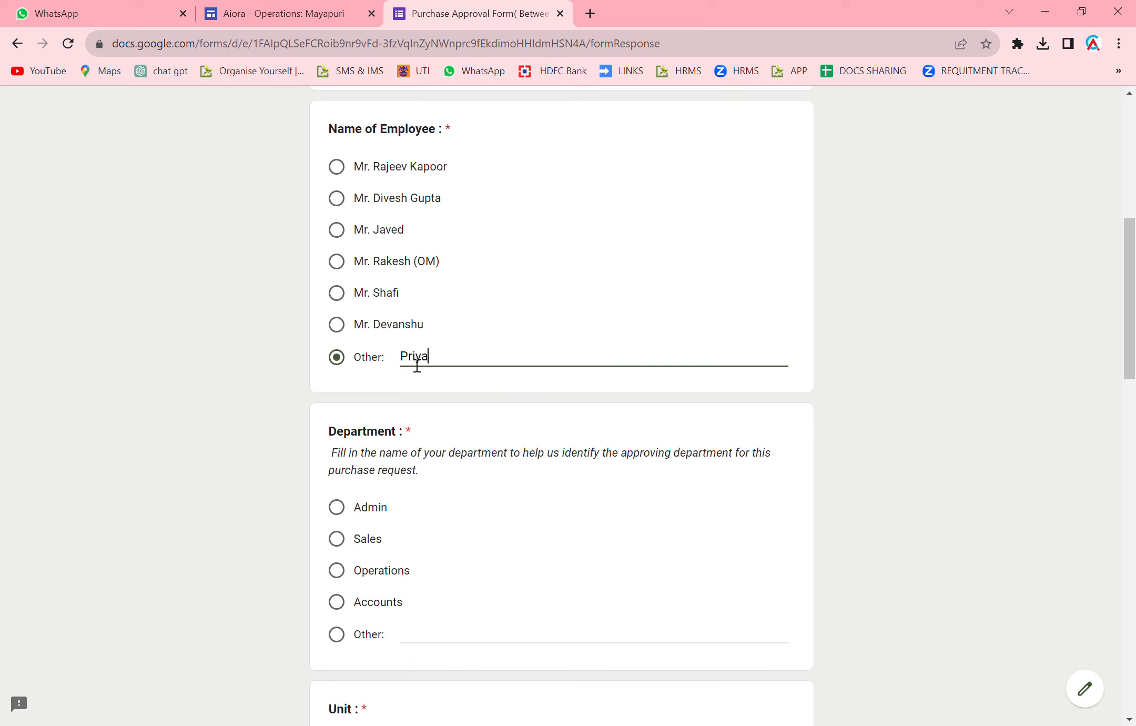
pyautogui.scroll(-3, 436, 347)
pyautogui.click(337, 270)
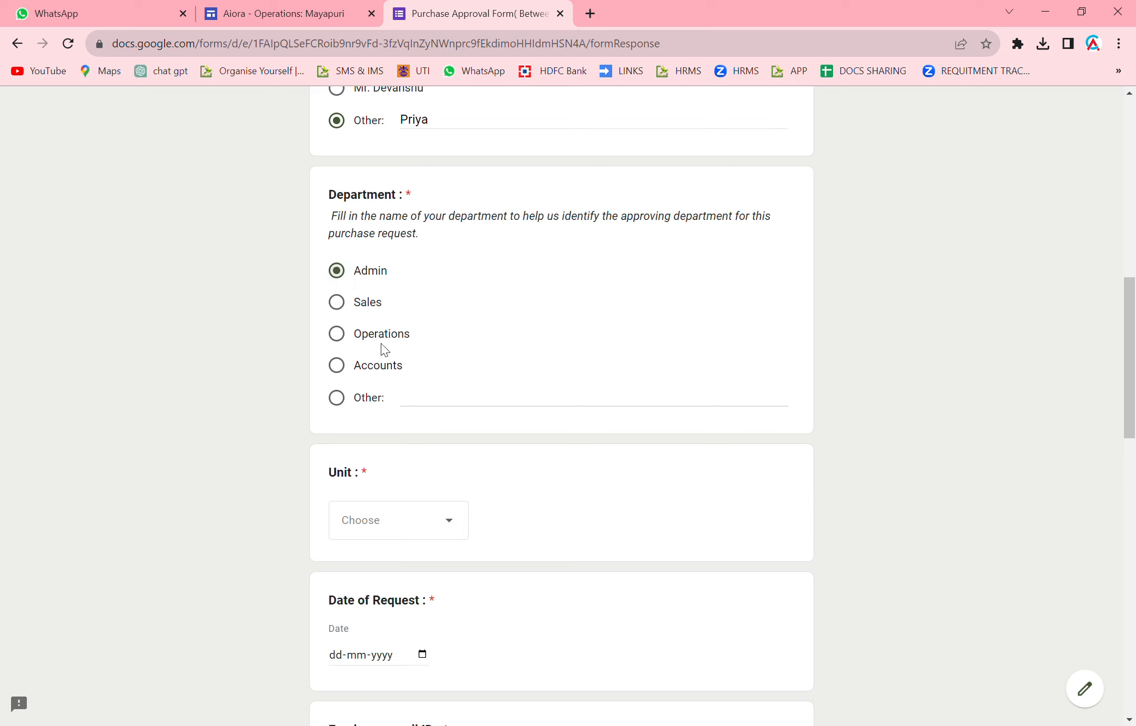
pyautogui.scroll(-3, 463, 400)
pyautogui.click(419, 293)
pyautogui.click(342, 330)
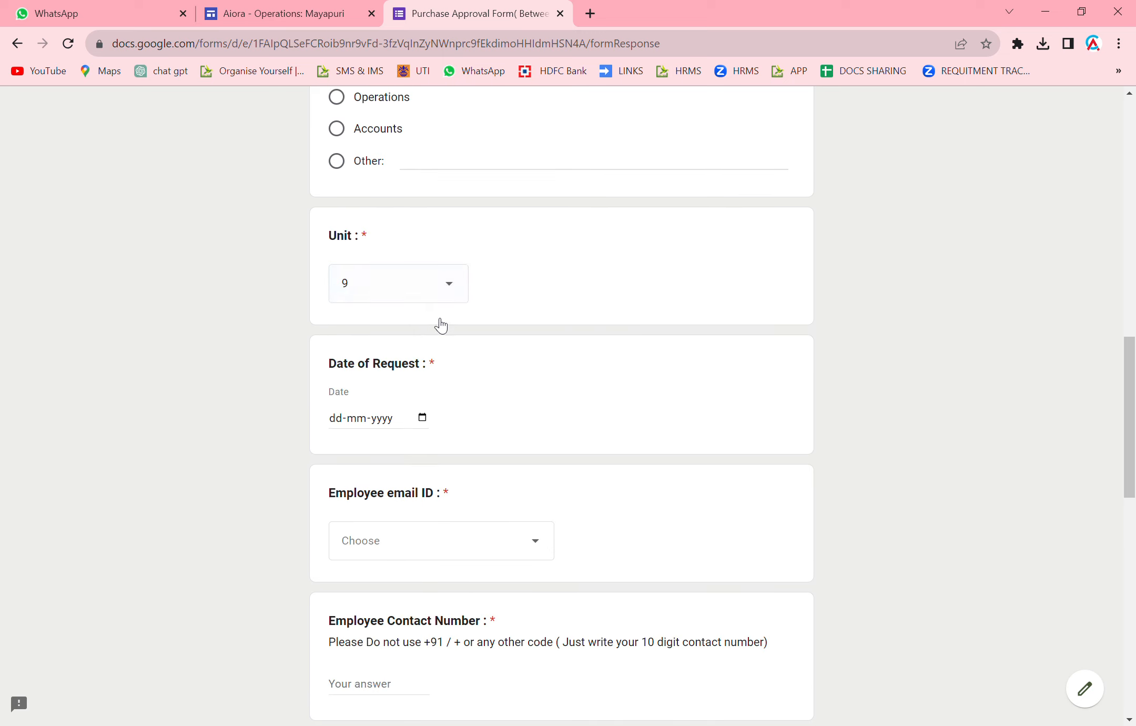
# Set the request date to 07-08-2023 and select the operations e-mail address as employee e-mail.
pyautogui.scroll(-2, 438, 321)
pyautogui.click(422, 260)
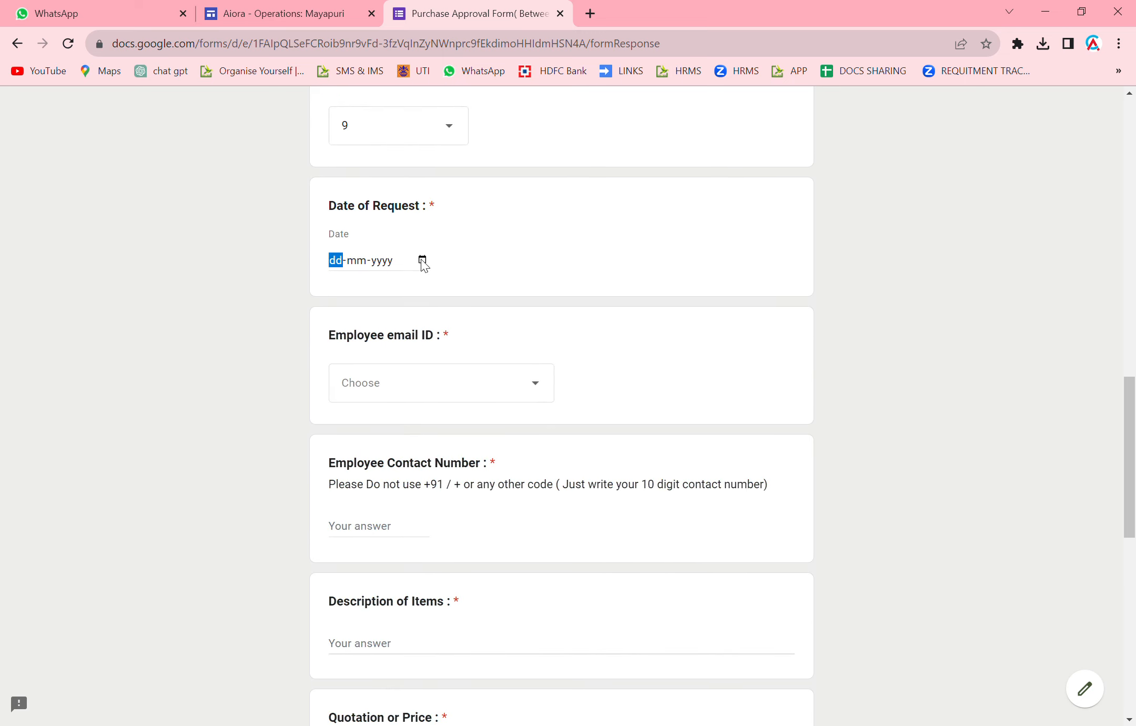
pyautogui.click(477, 475)
pyautogui.click(413, 380)
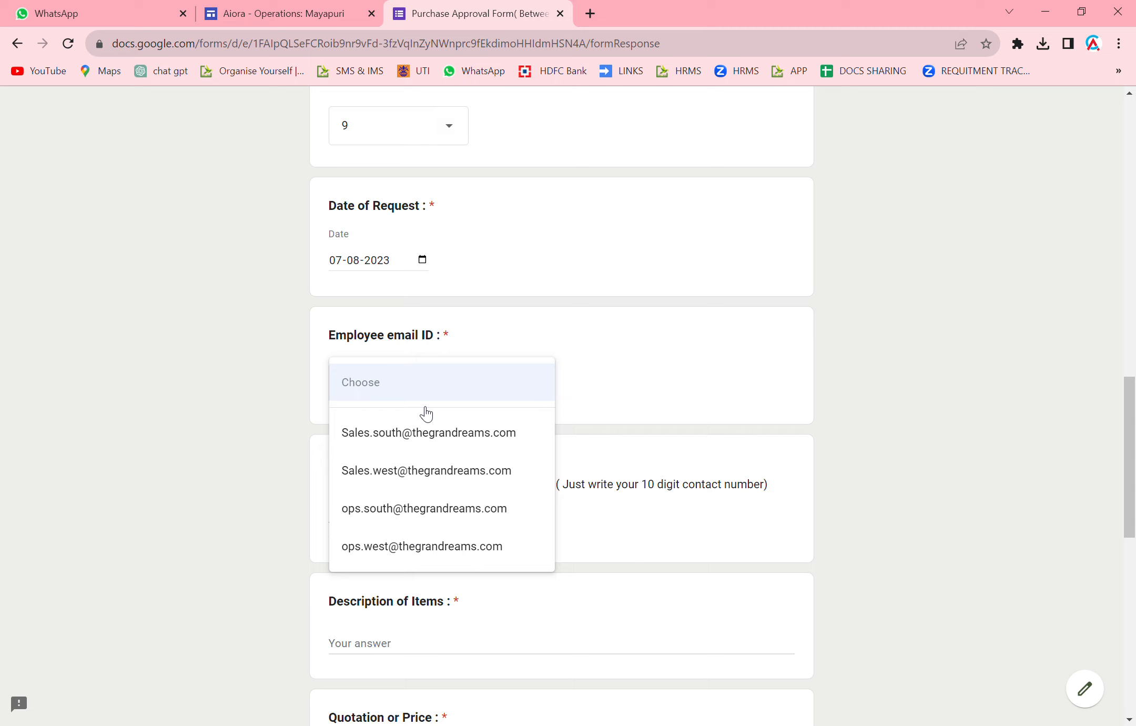
pyautogui.click(411, 467)
pyautogui.click(398, 375)
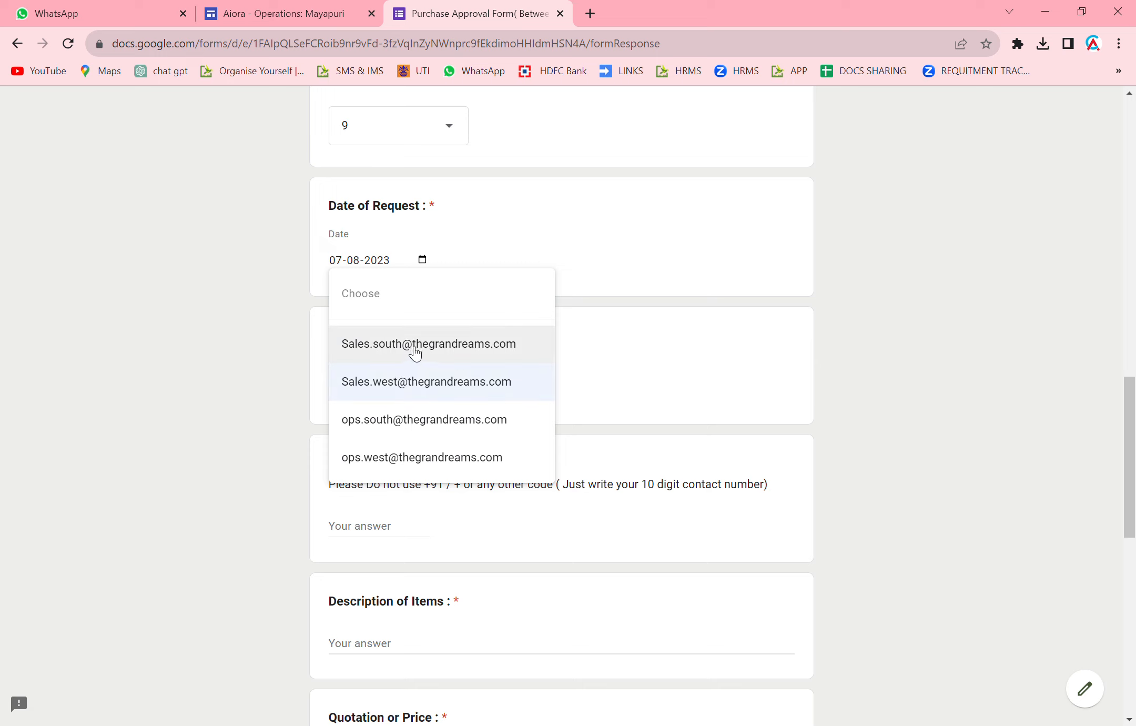
pyautogui.click(415, 351)
pyautogui.click(402, 387)
pyautogui.click(409, 501)
pyautogui.scroll(-3, 396, 514)
pyautogui.click(372, 385)
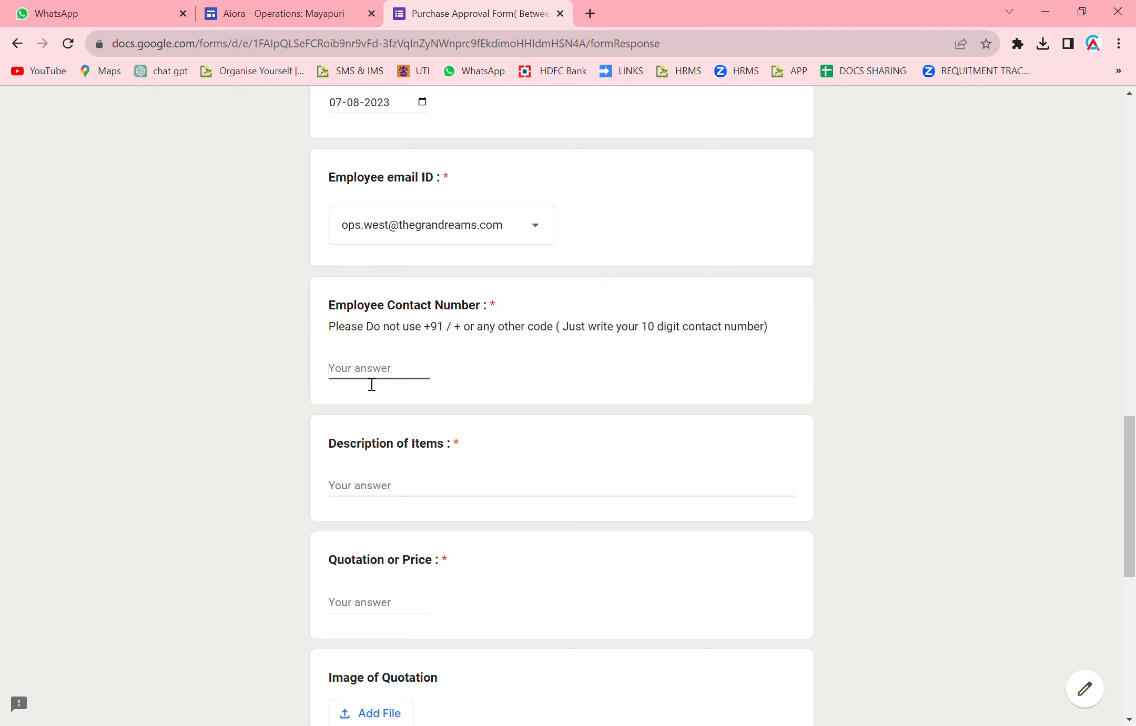
# Enter the employee's contact number, item description AC MAINTENCE, and quotation price 10000.
pyautogui.scroll(-1, 442, 371)
pyautogui.click(402, 413)
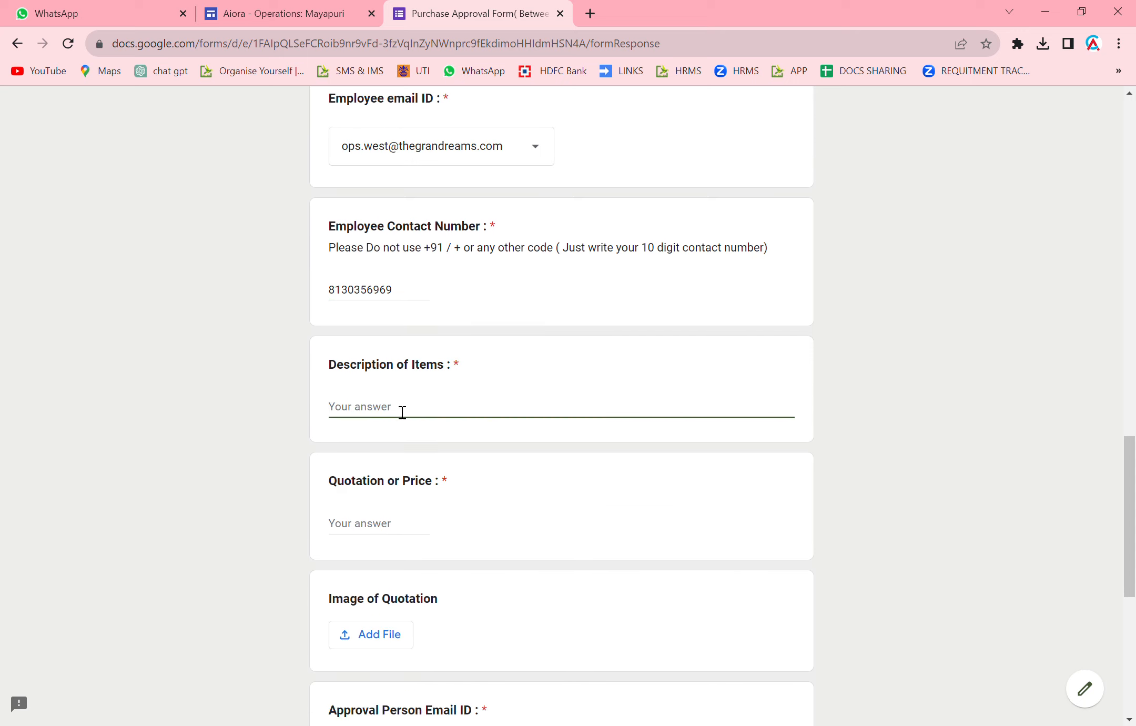
pyautogui.write('ACMA')
pyautogui.press('BackSpace')
pyautogui.press('BackSpace')
pyautogui.write('MAINTENCE')
pyautogui.scroll(-3, 540, 379)
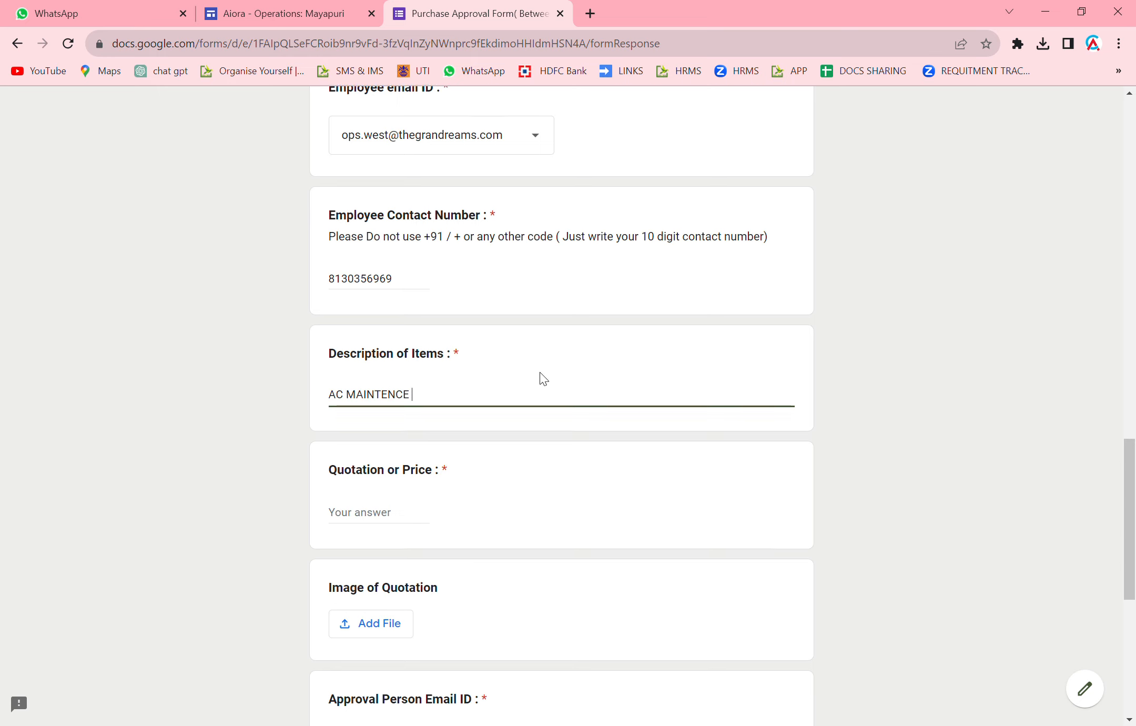
pyautogui.click(367, 382)
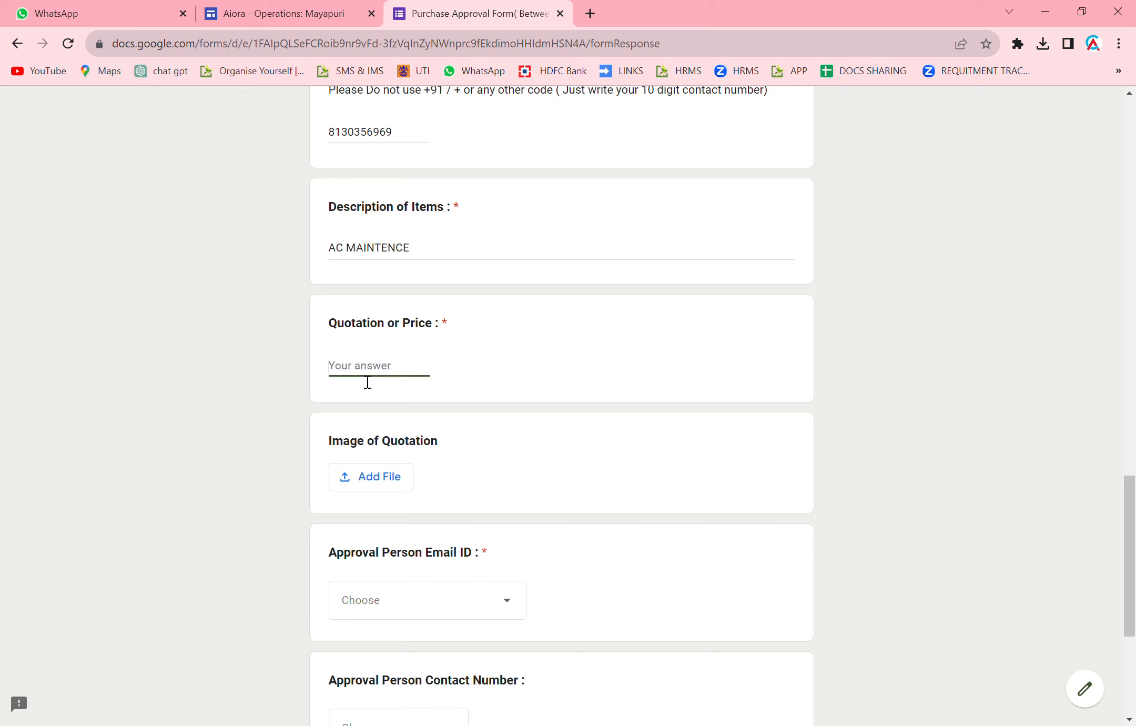
pyautogui.write('10000')
# Upload np maintenance pic.jpg to the Image of Quotation question.
pyautogui.click(396, 488)
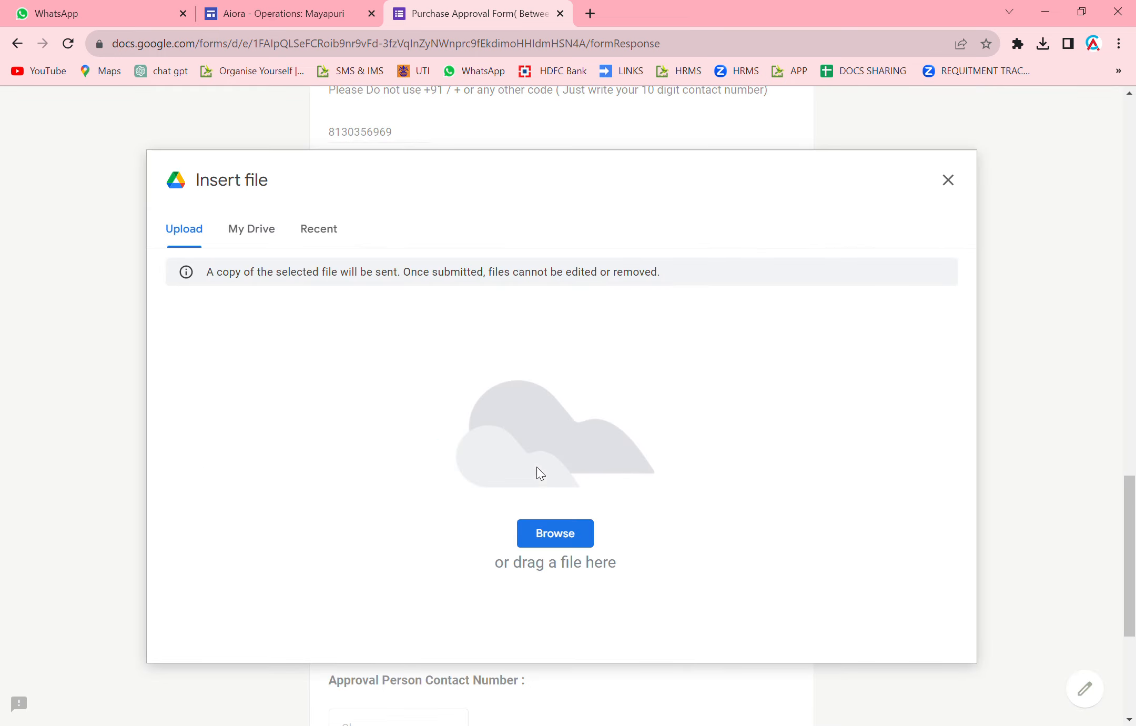
pyautogui.click(544, 535)
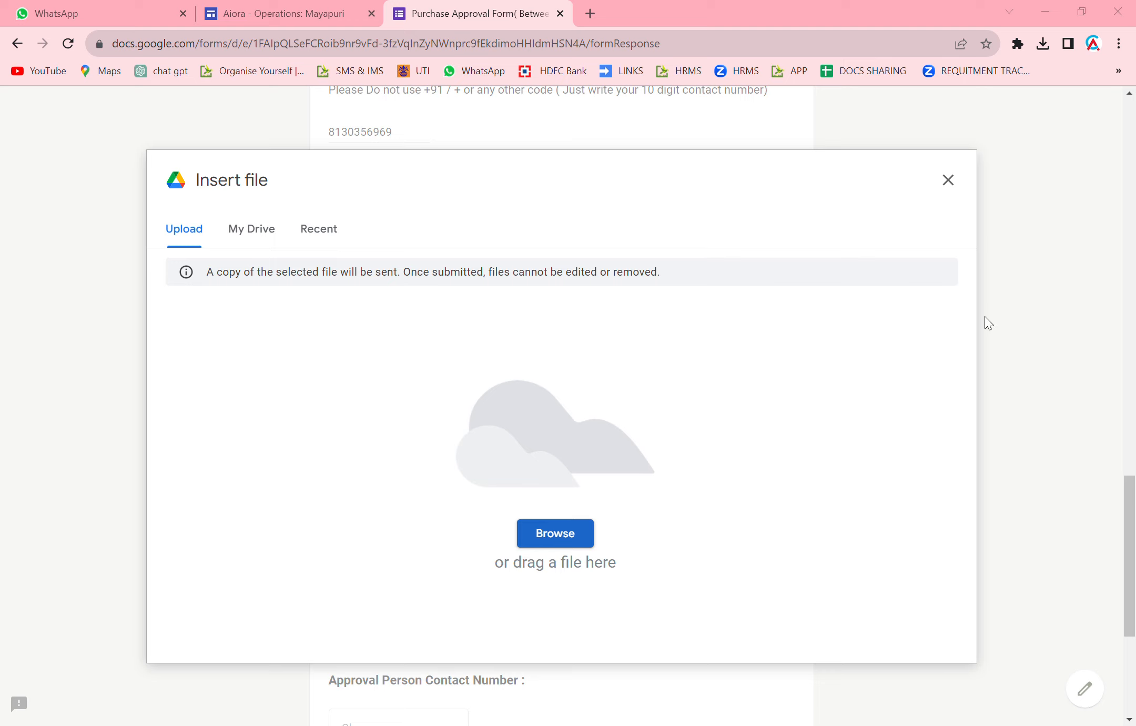
pyautogui.click(986, 702)
pyautogui.scroll(-3, 205, 432)
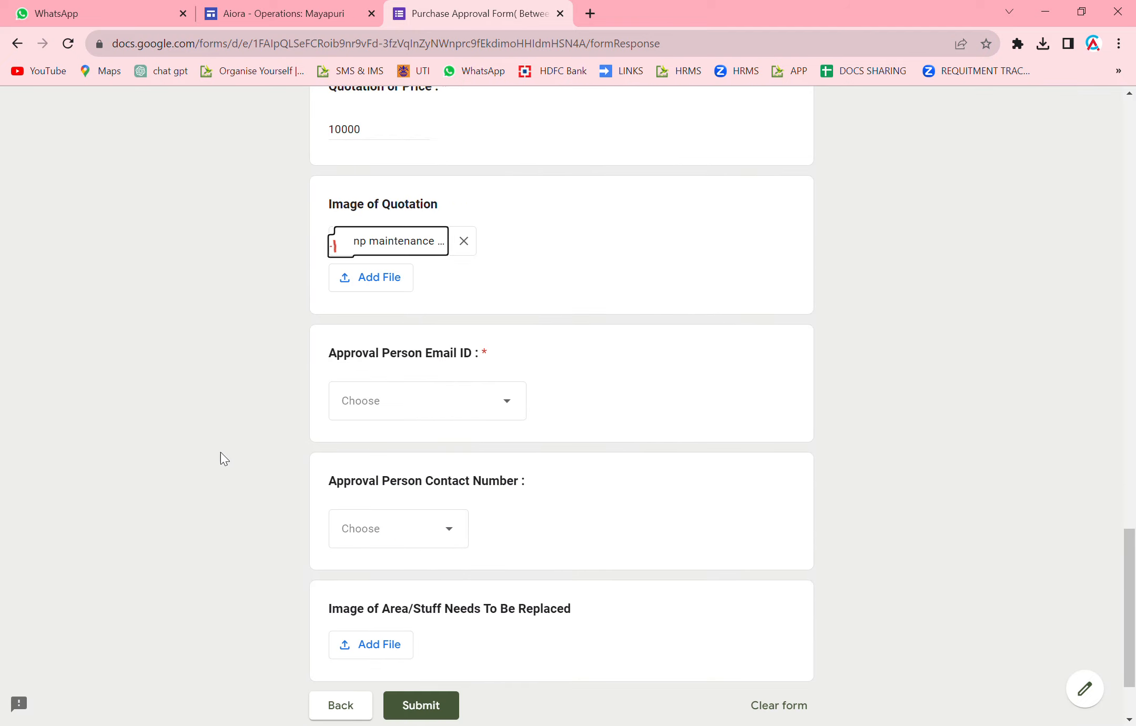
# Choose the approval person's e-mail address and contact number, then submit the form.
pyautogui.click(396, 411)
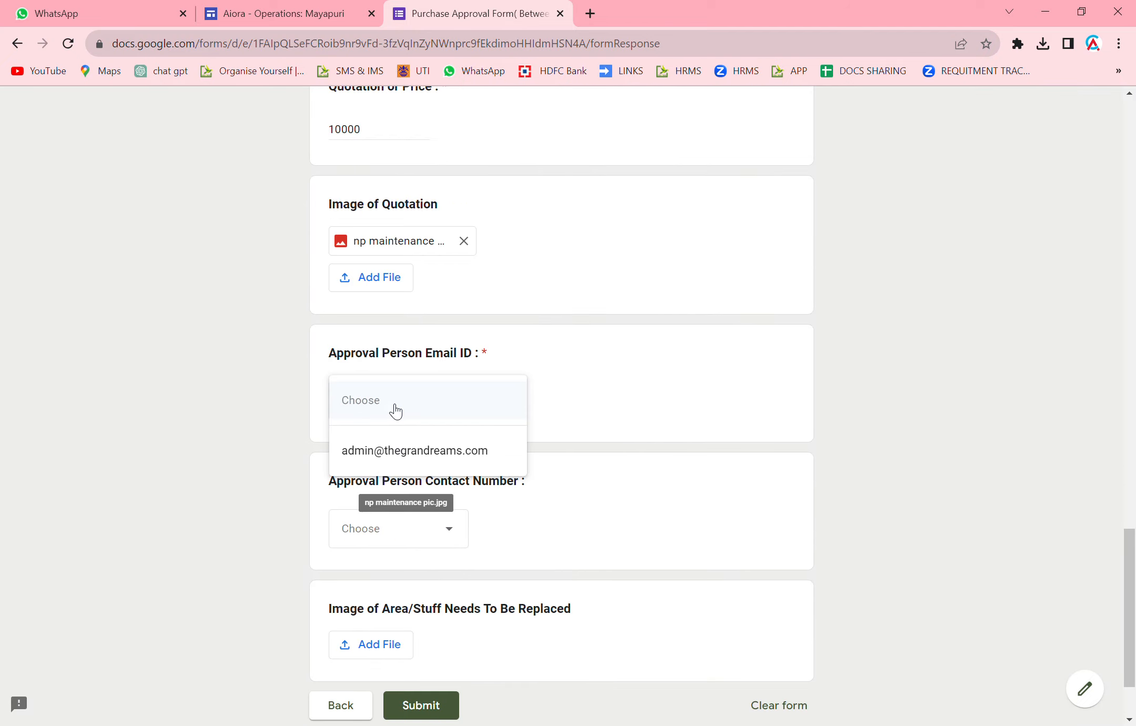
pyautogui.click(390, 452)
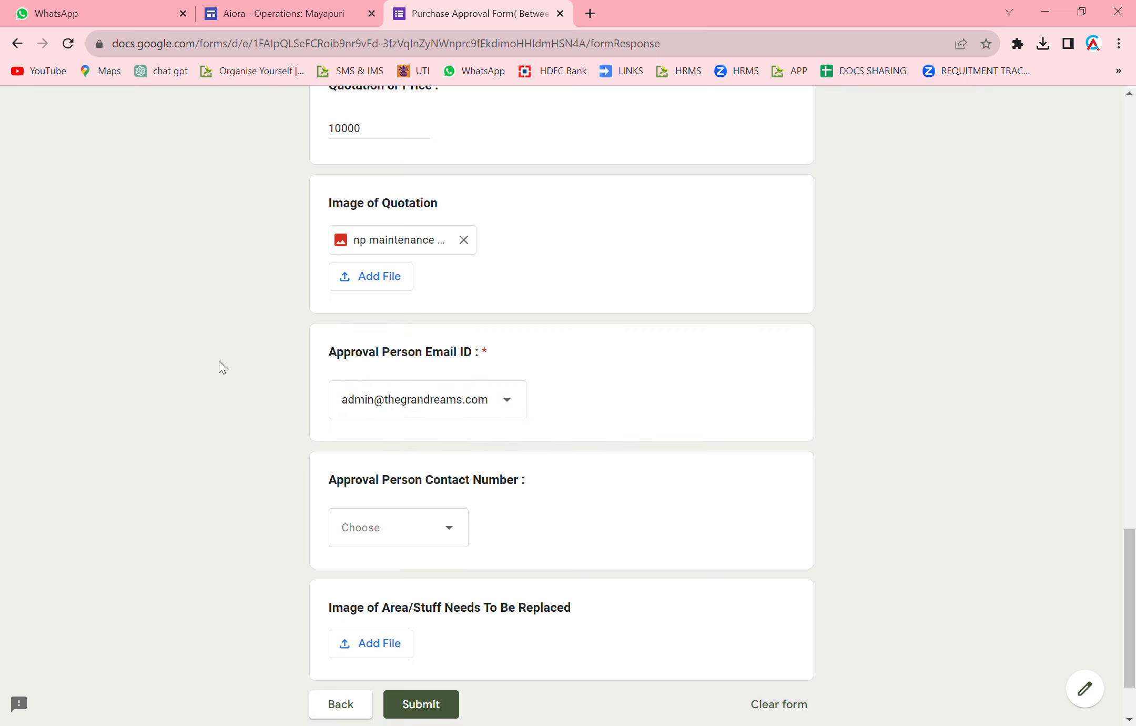
pyautogui.scroll(-2, 247, 404)
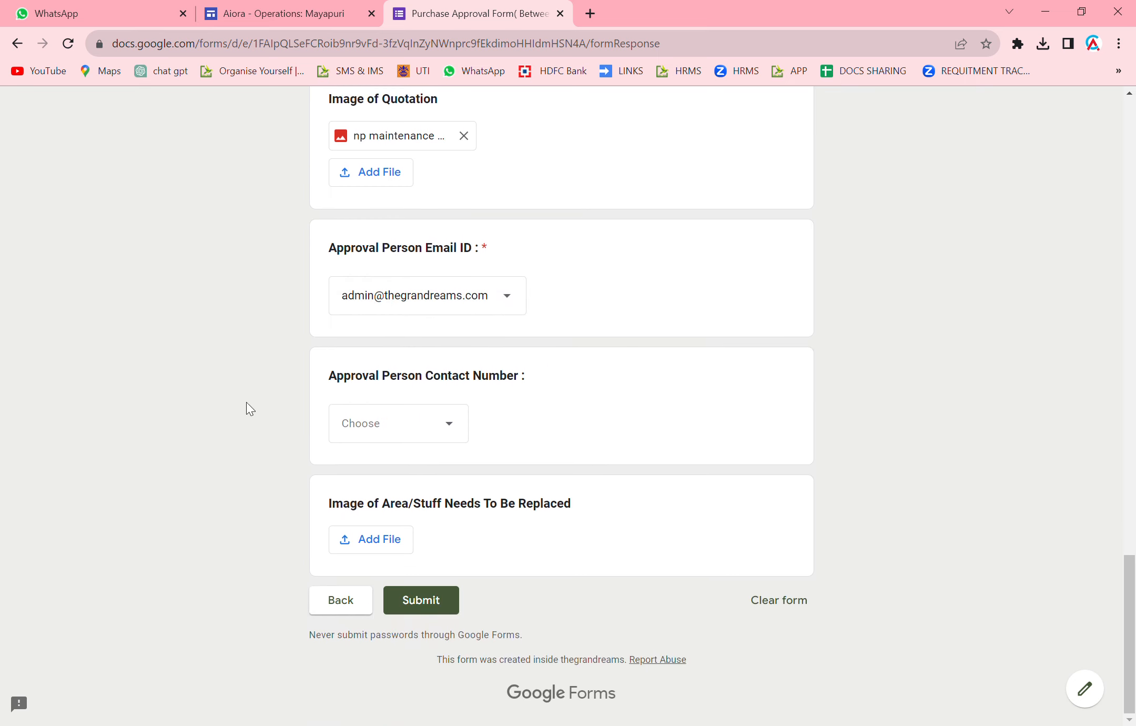
pyautogui.click(438, 437)
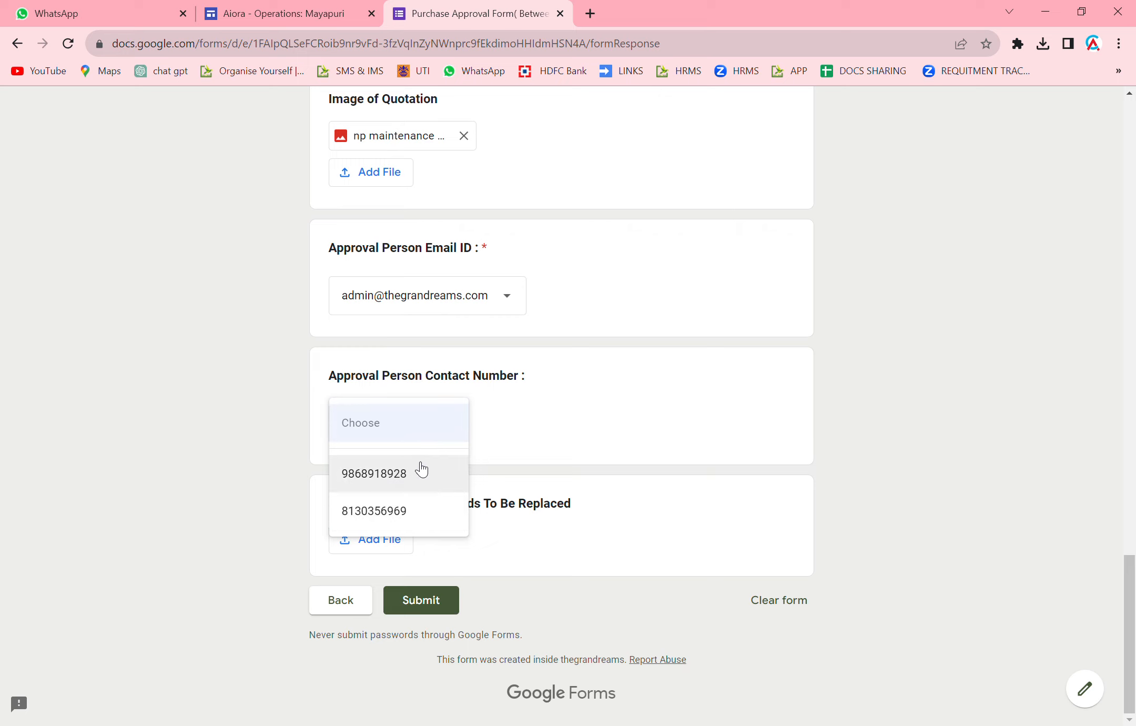
pyautogui.click(420, 513)
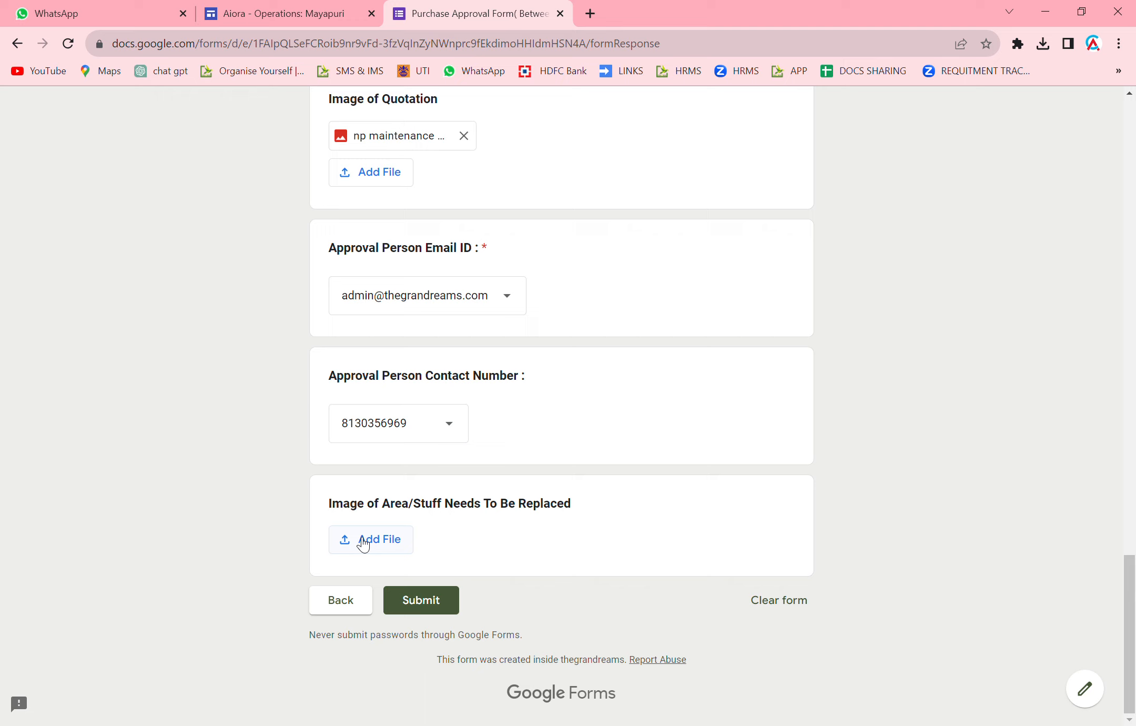
pyautogui.click(419, 604)
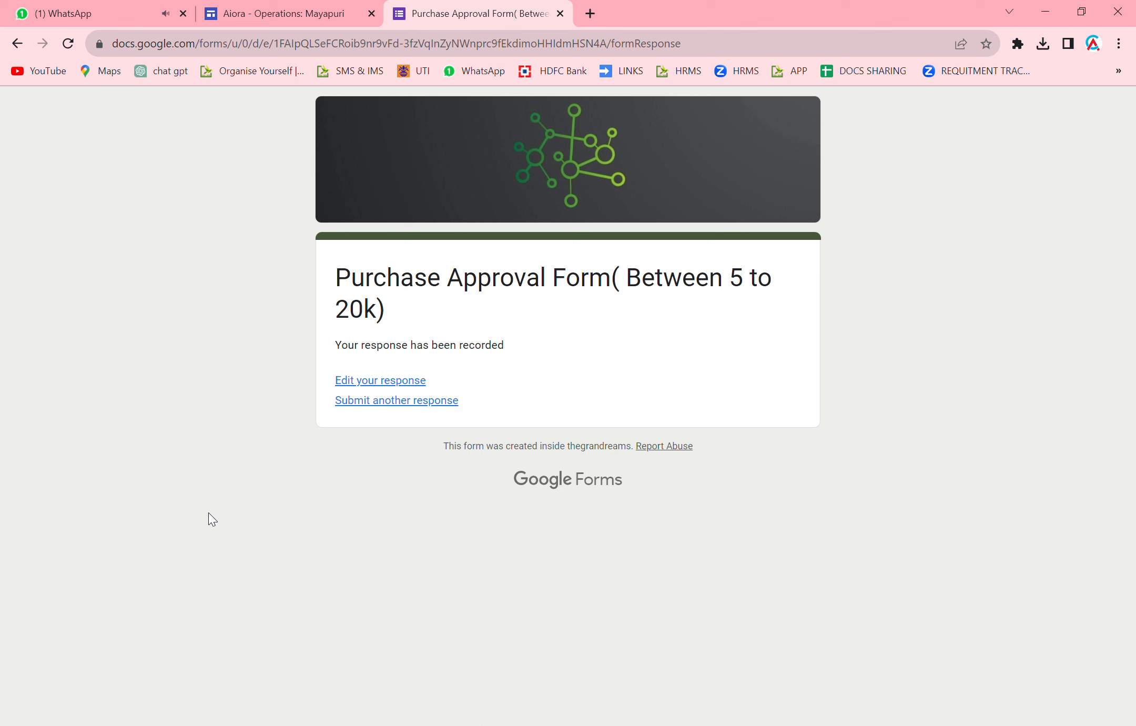
# Switch to WhatsApp Web to check for the bot's messages.
pyautogui.click(74, 12)
# Read the Aiora Bot's approval request for AC MAINTENCE at Rs. 10000, then return to the Mayapuri page.
pyautogui.click(107, 251)
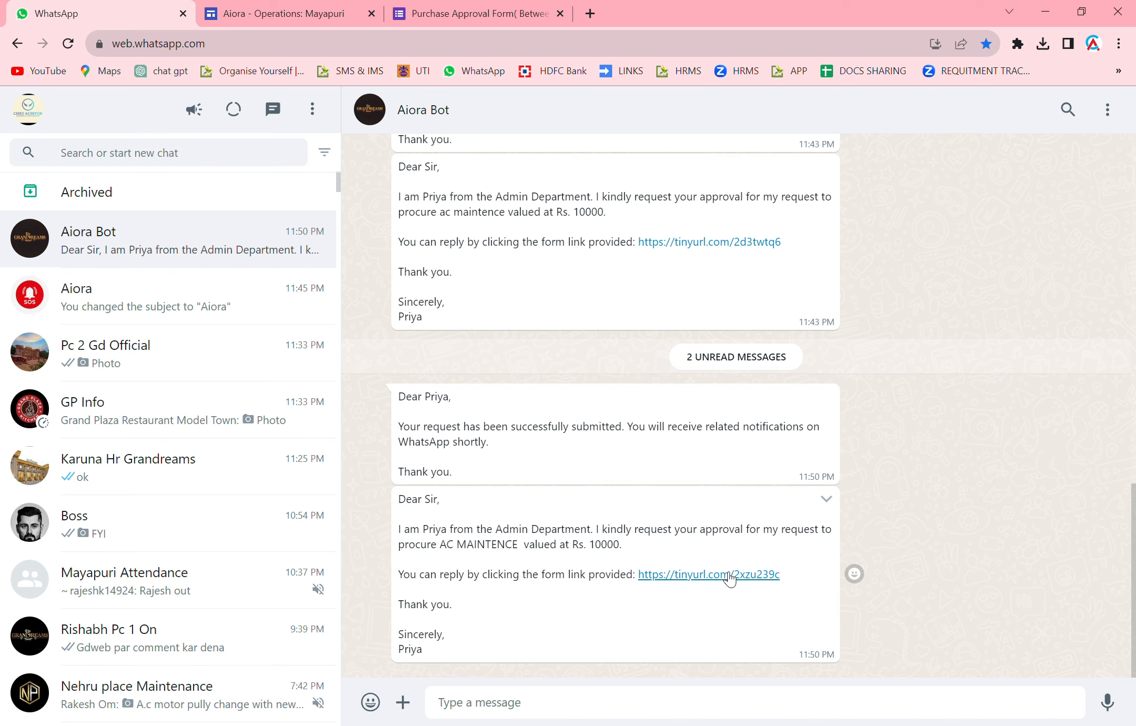
pyautogui.click(297, 11)
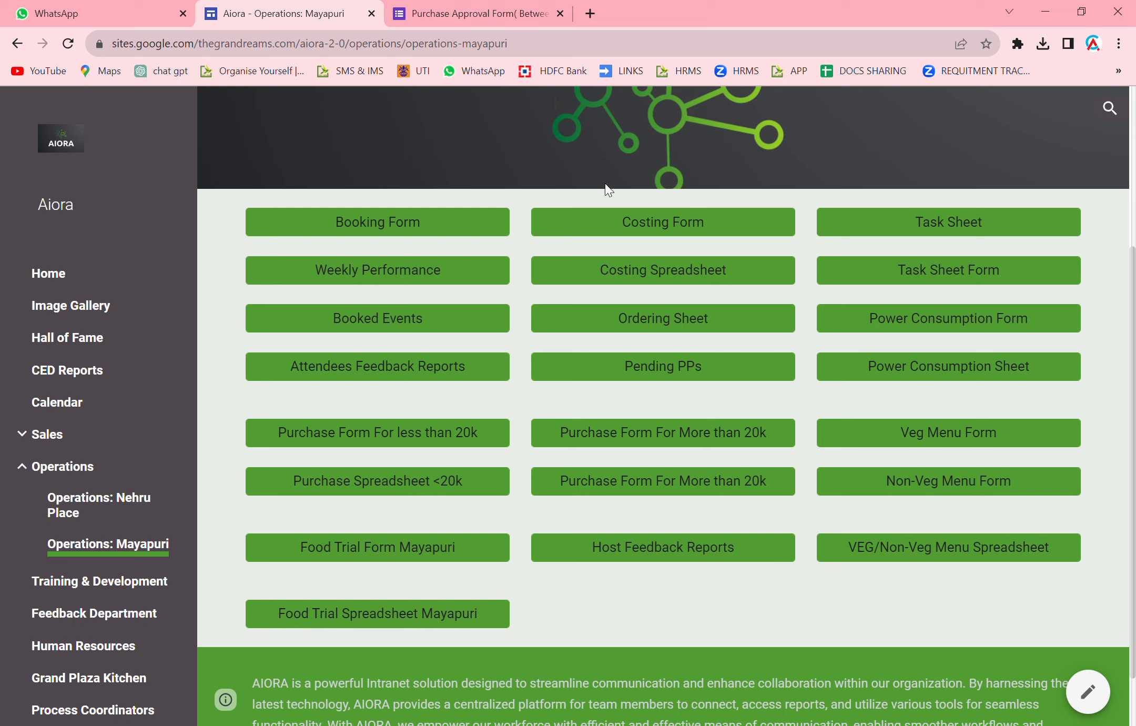